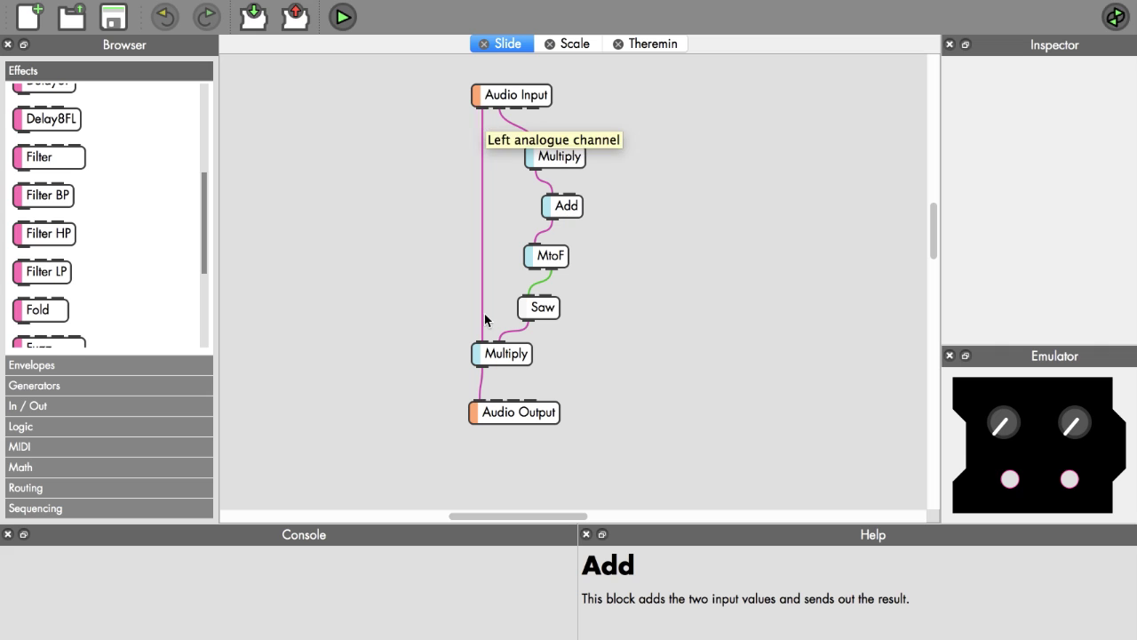
Wire the Audio Input's right channel into the top Multiply block, set to -100.
drag(504, 108, 538, 158)
click(548, 160)
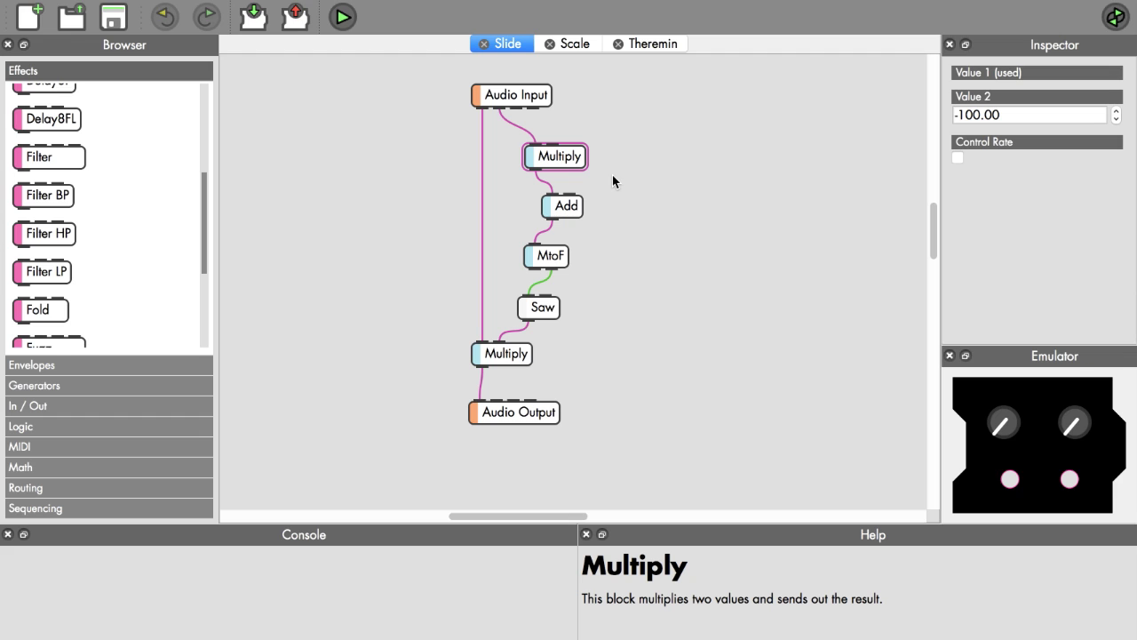
Select the Add block to show its Value 2 offset of 27.00 in the Inspector.
click(570, 207)
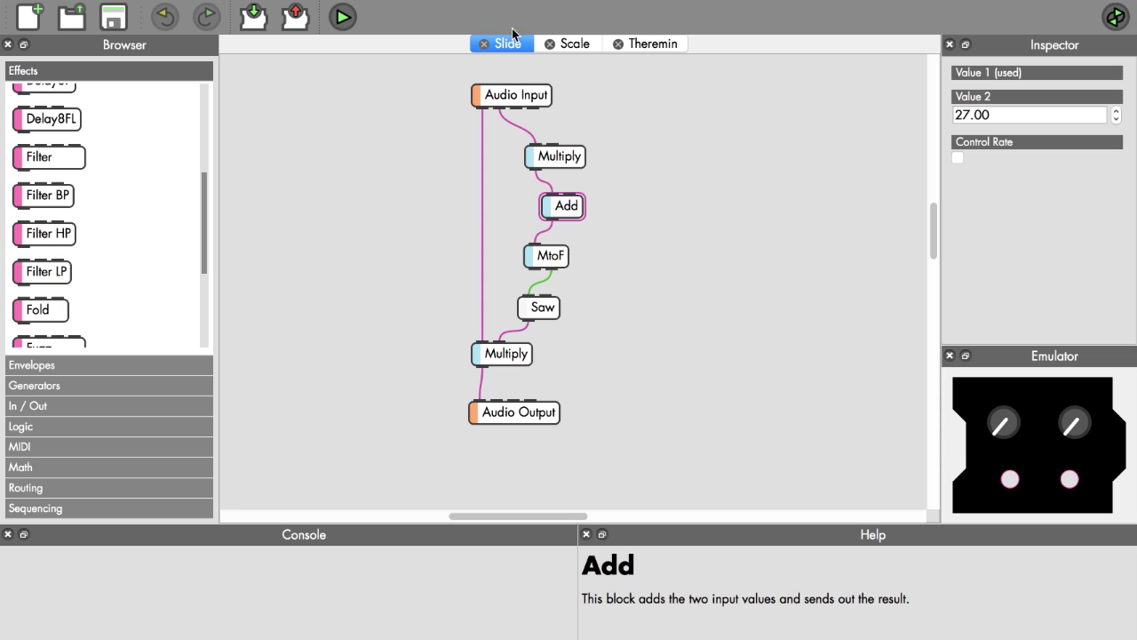
Switch to the Scale patch and nudge its Audio Input block into position.
click(572, 45)
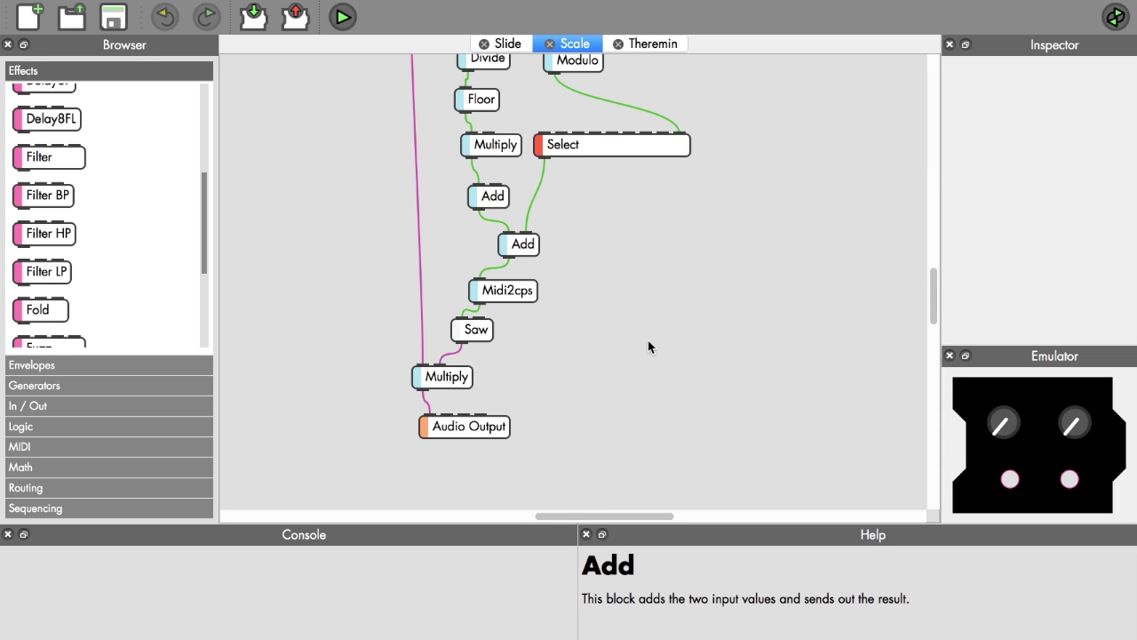
scroll(648, 346, up, 2)
scroll(649, 347, up, 4)
scroll(649, 346, down, 4)
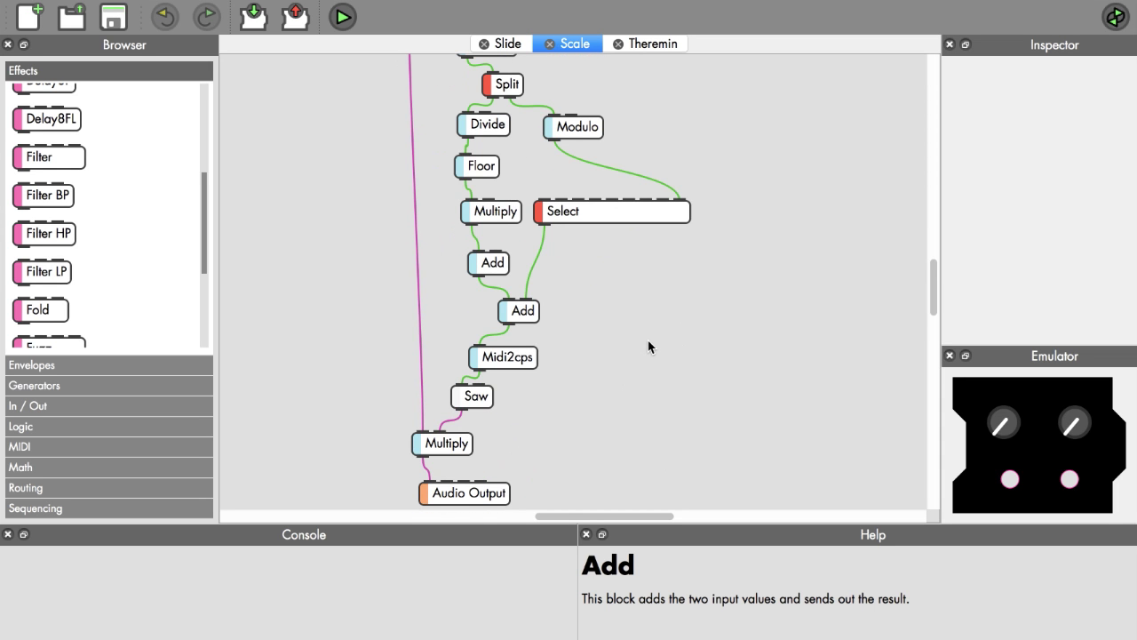
scroll(648, 346, up, 4)
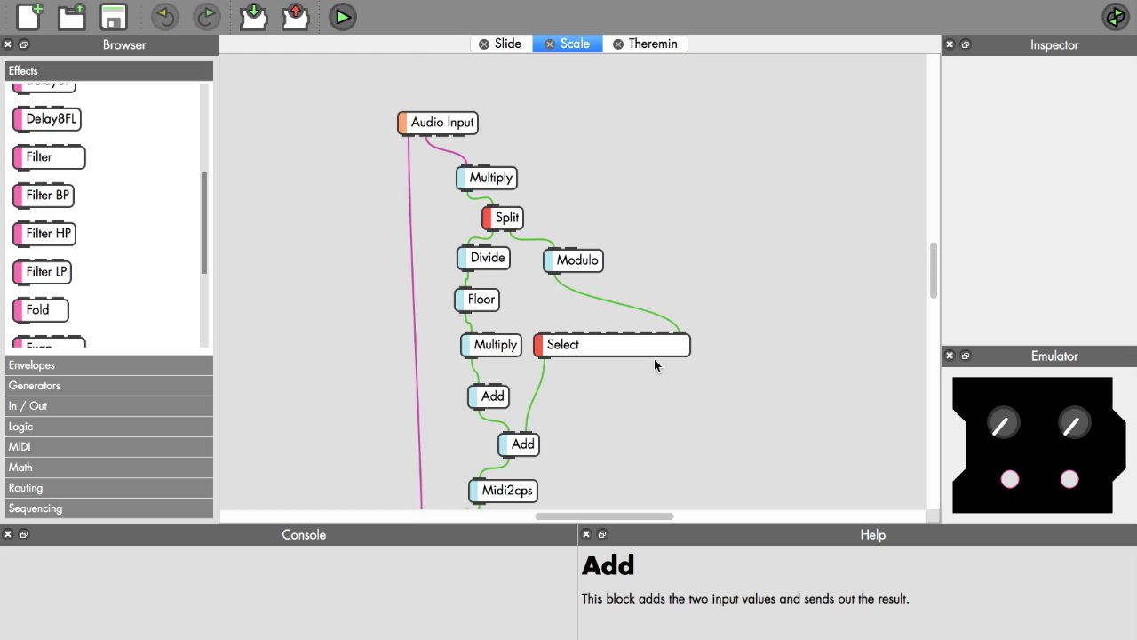
drag(469, 122, 491, 124)
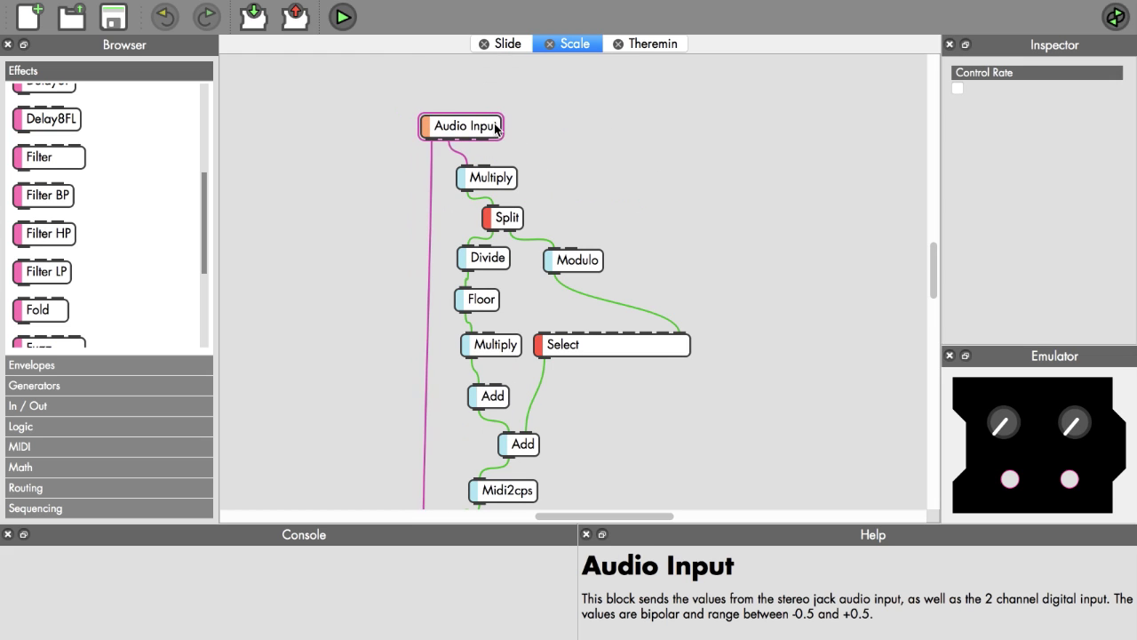
scroll(512, 153, down, 6)
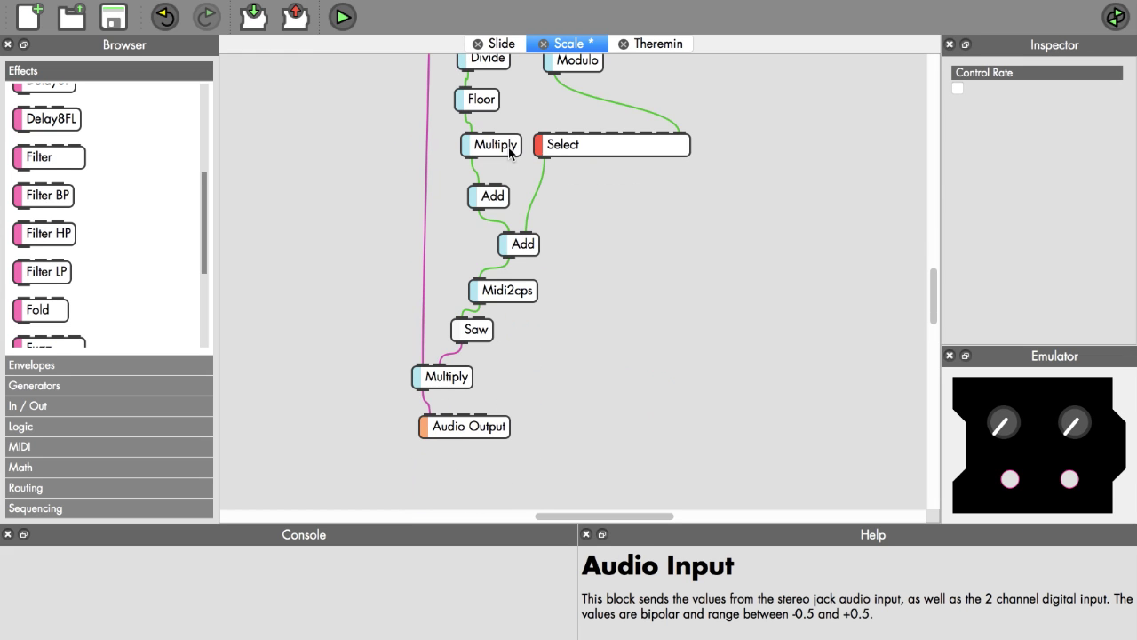
scroll(407, 358, up, 10)
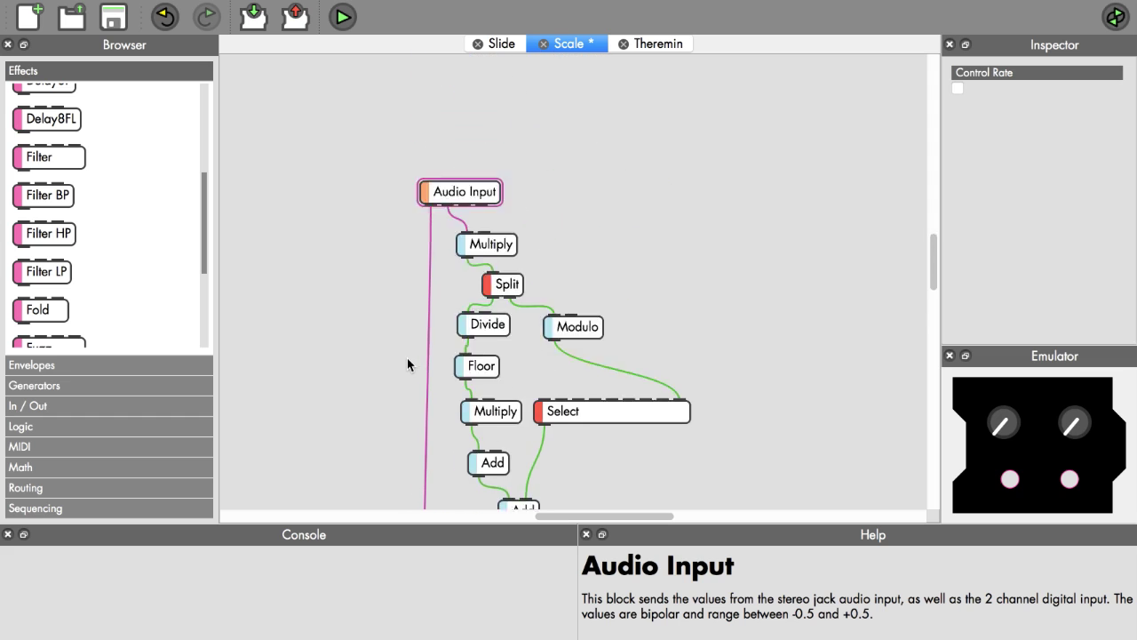
drag(476, 263, 470, 262)
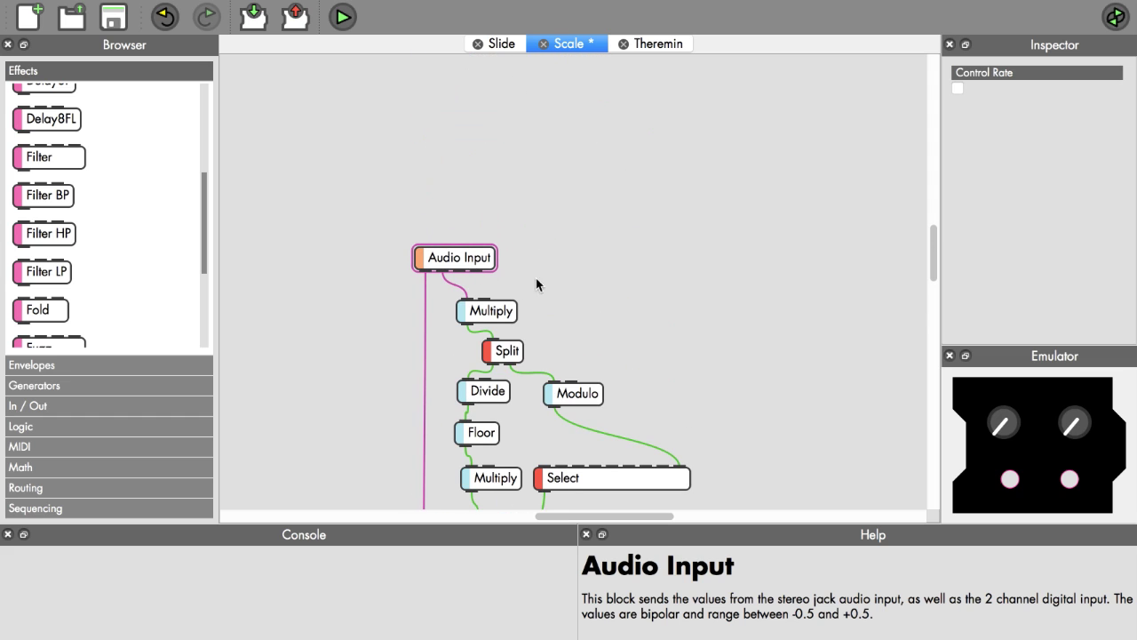
scroll(540, 284, down, 2)
Inspect the first Multiply block after Audio Input, which scales by -42.00.
click(511, 249)
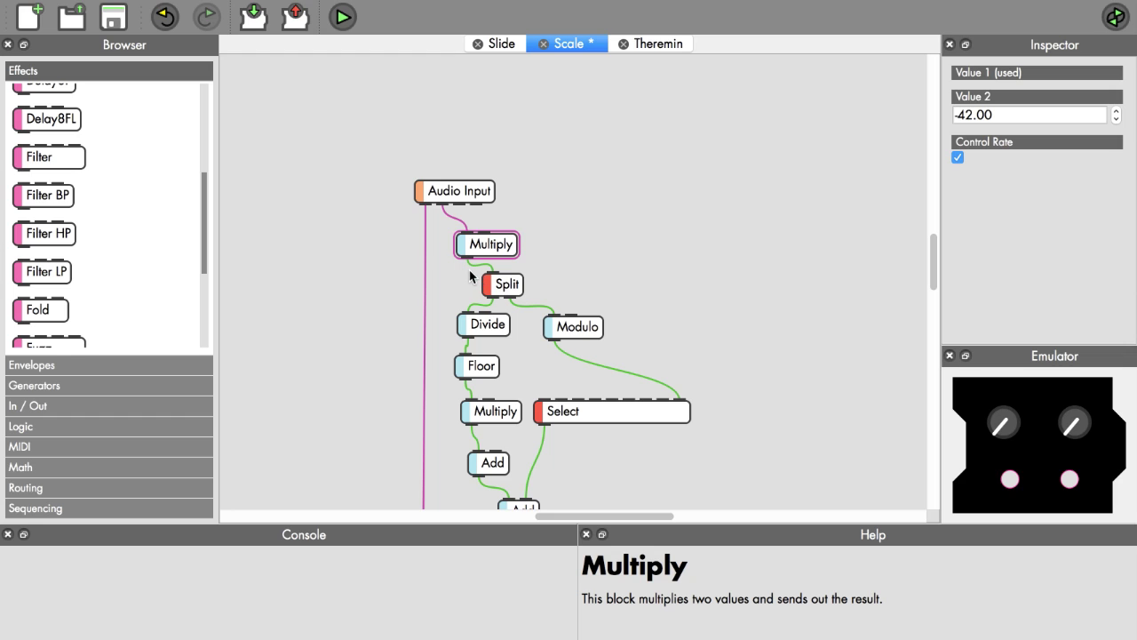
drag(462, 256, 507, 266)
scroll(788, 175, down, 3)
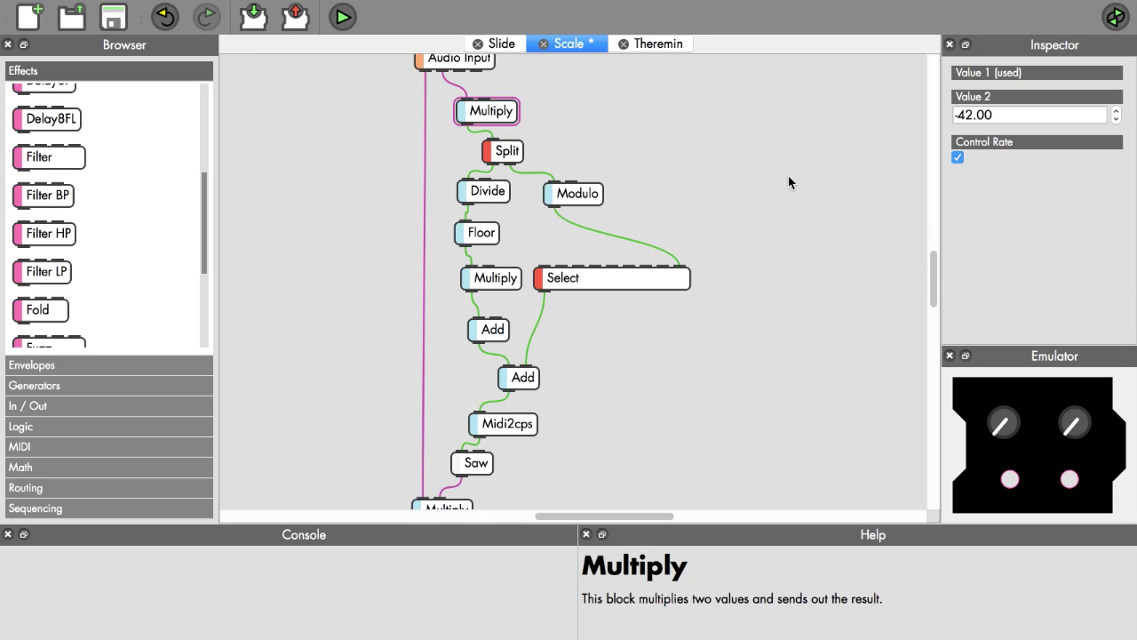
Review the Select block's Inputs 0–7: 0, 2, 4, 5, 7, 9, 11 and 0.
click(687, 280)
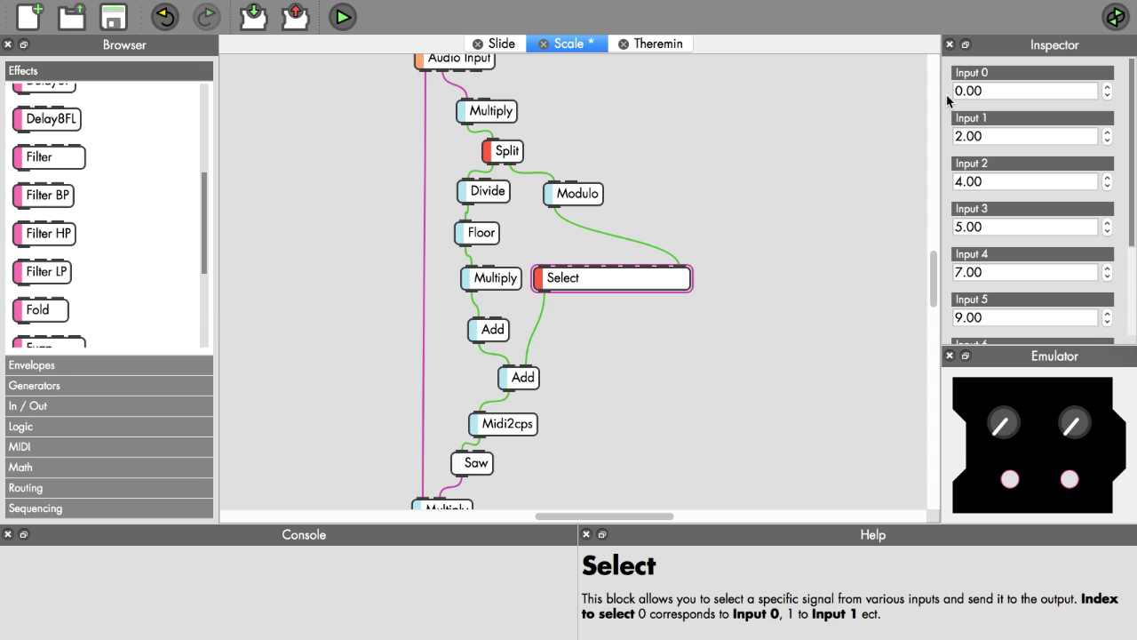
scroll(948, 99, down, 1)
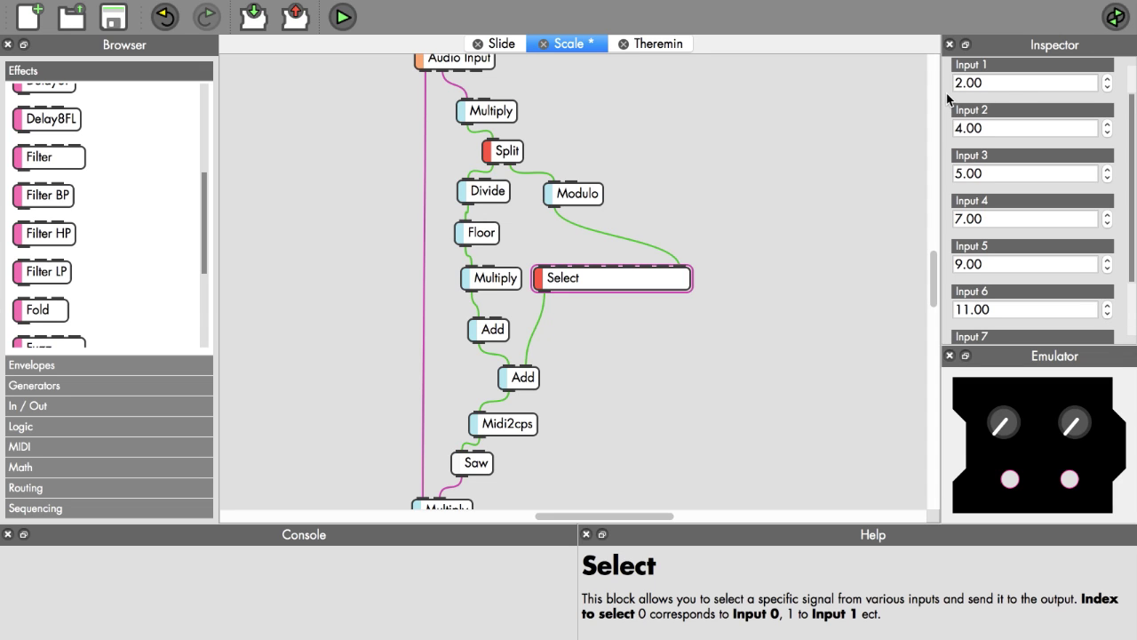
scroll(948, 99, up, 1)
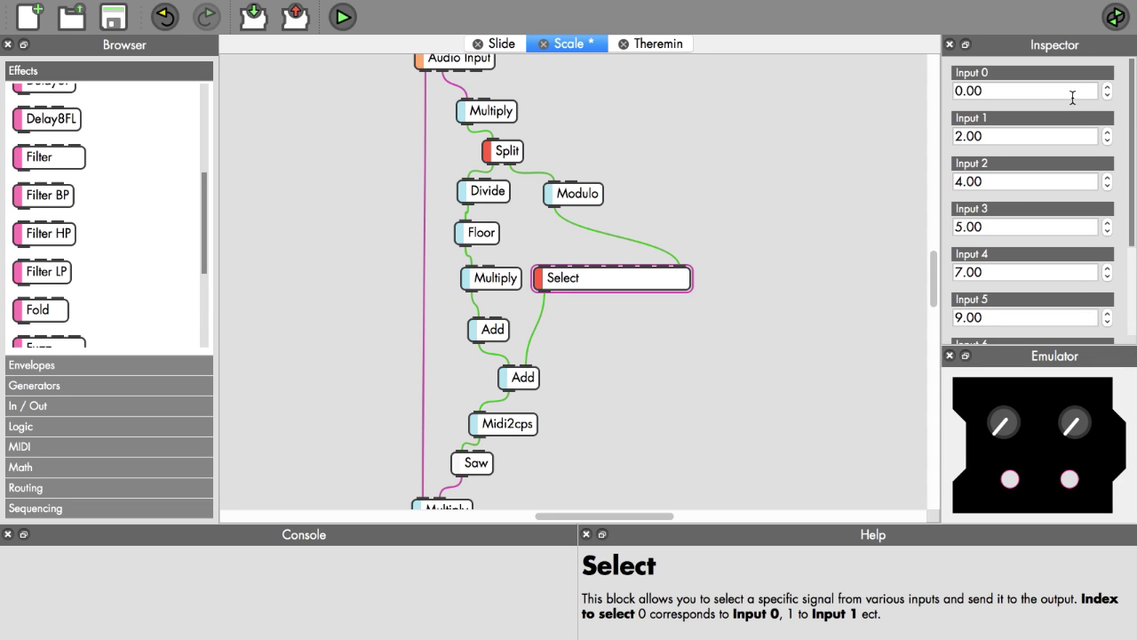
drag(1134, 106, 1134, 141)
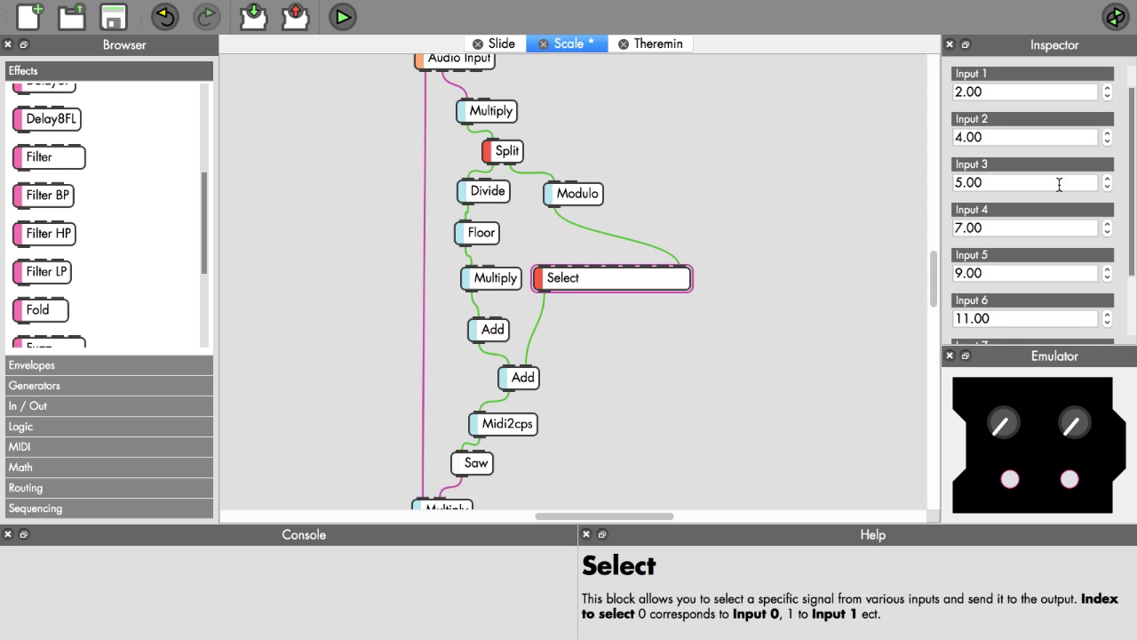
drag(1134, 215, 1134, 259)
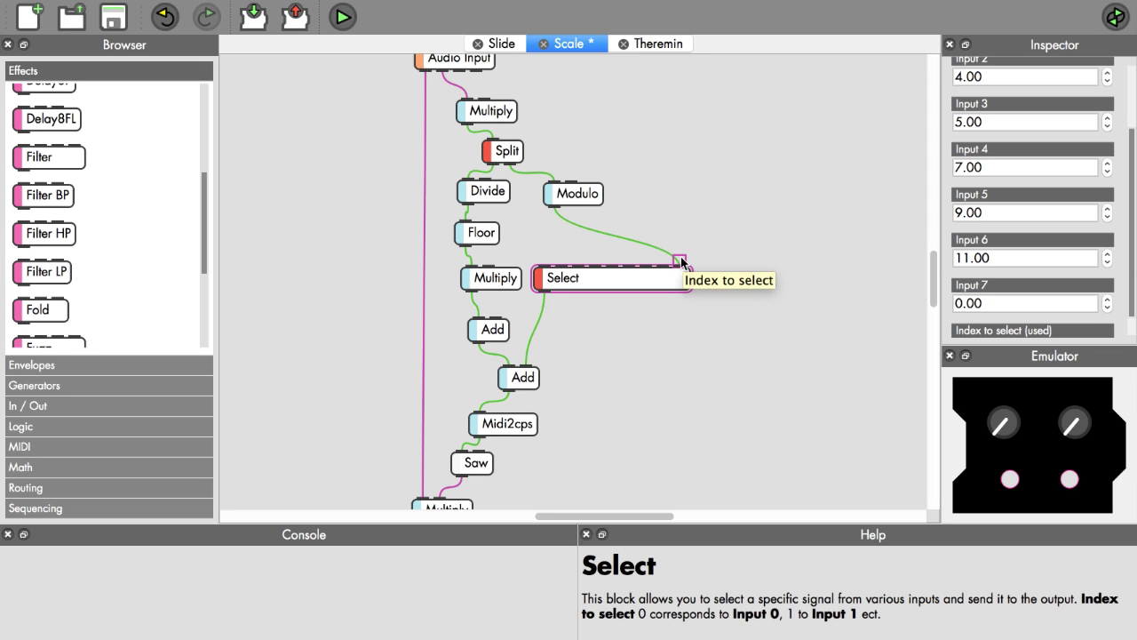
Connect the Modulo output to the Select block's Index input.
drag(681, 262, 680, 265)
scroll(1134, 250, down, 1)
scroll(1134, 251, up, 4)
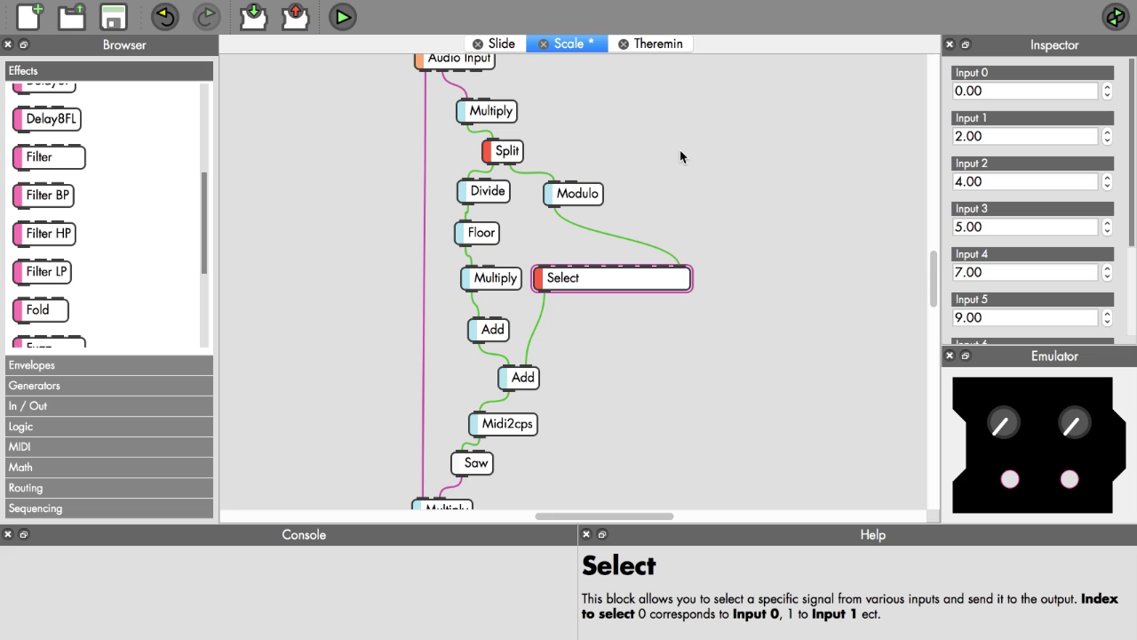
scroll(933, 274, up, 3)
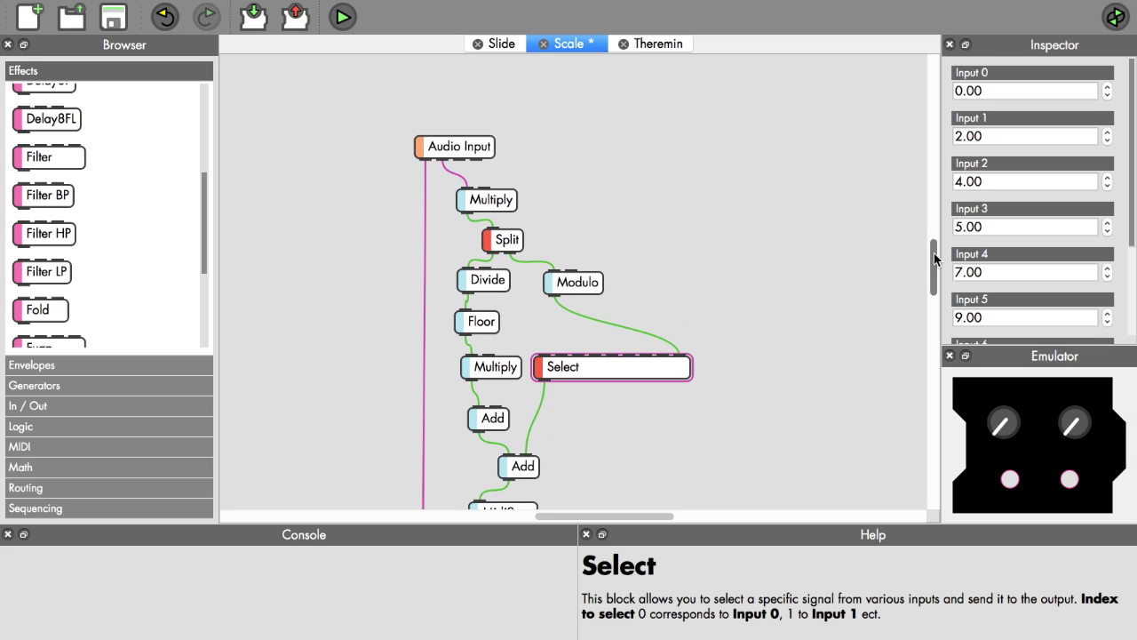
Check the input Multiply's -42 scaling, then the Modulo block's divisor of 7.00.
click(496, 229)
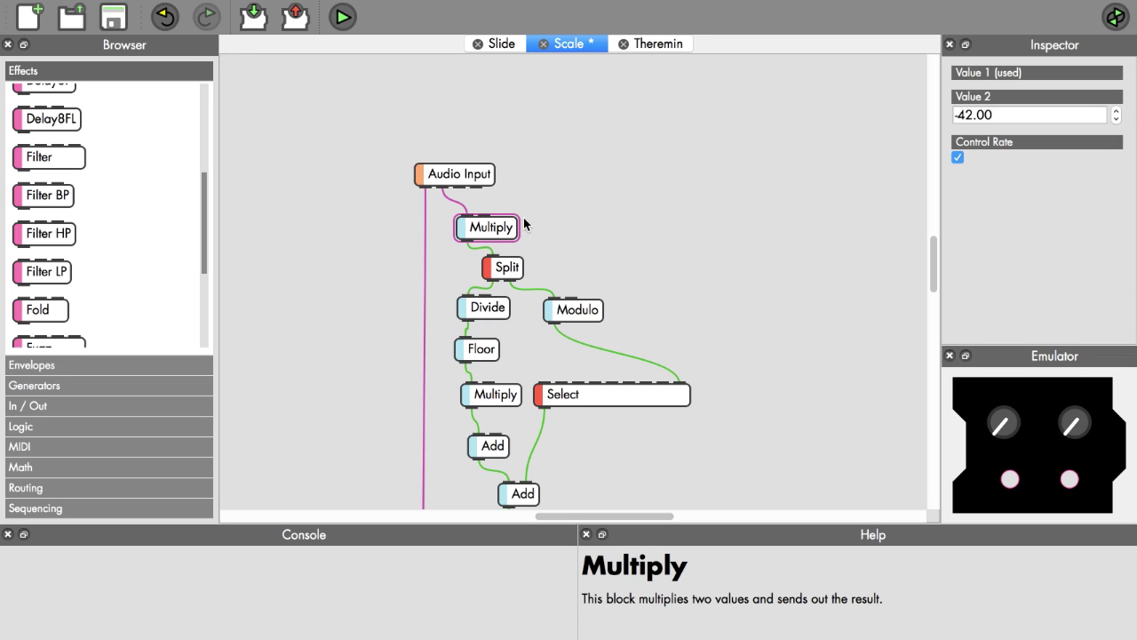
click(591, 312)
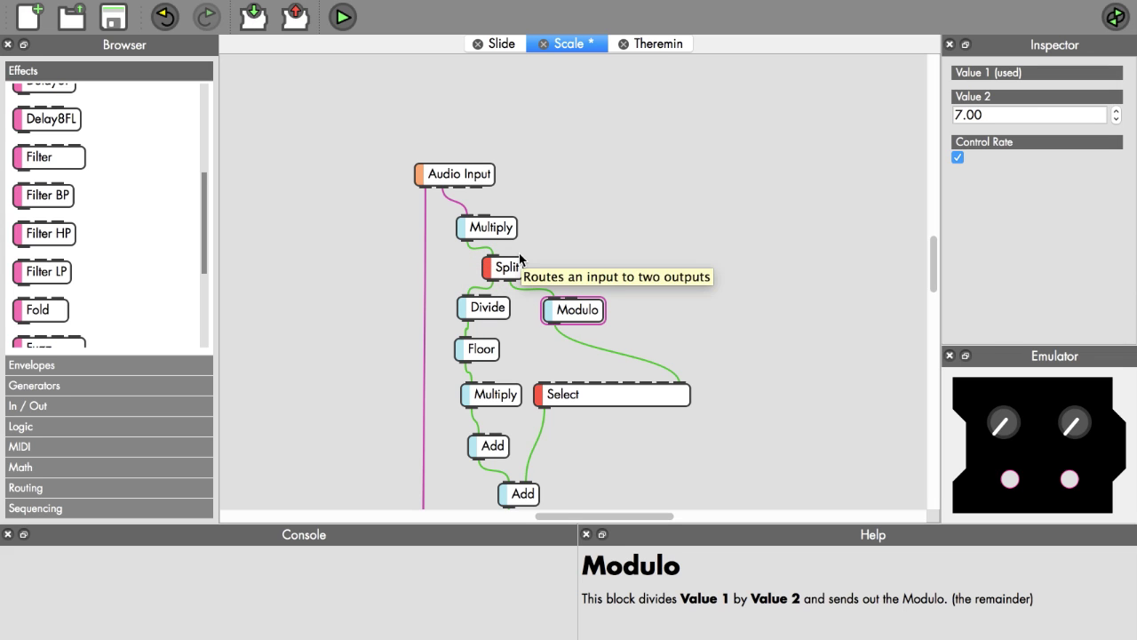
Inspect the Floor block, then the following Multiply block's value of 12.00.
drag(503, 280, 508, 303)
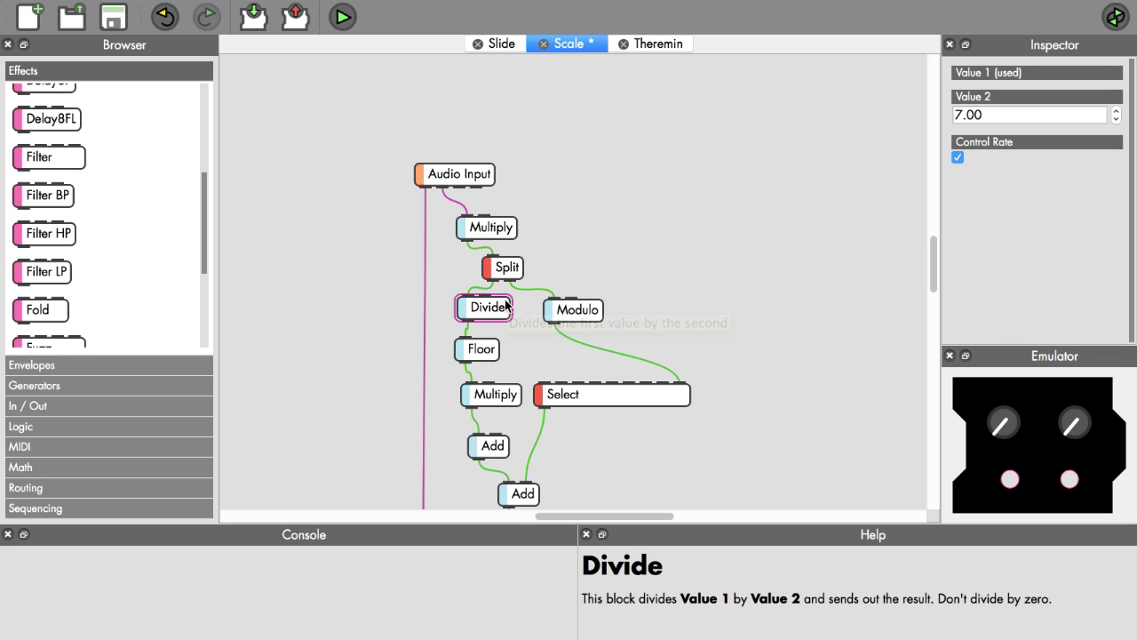
click(496, 349)
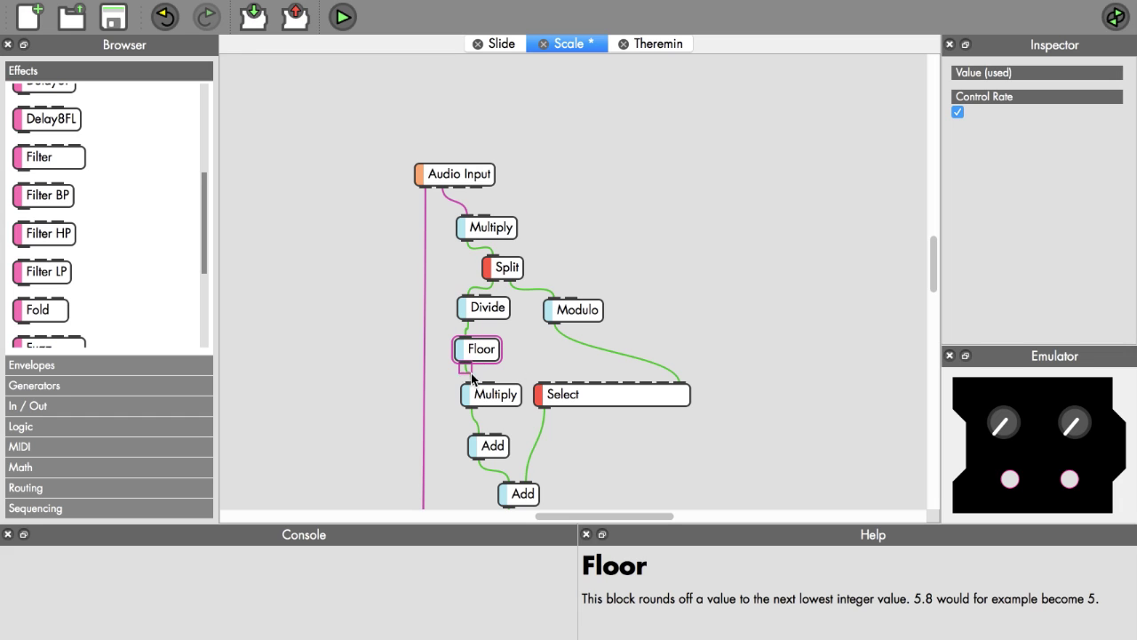
click(510, 394)
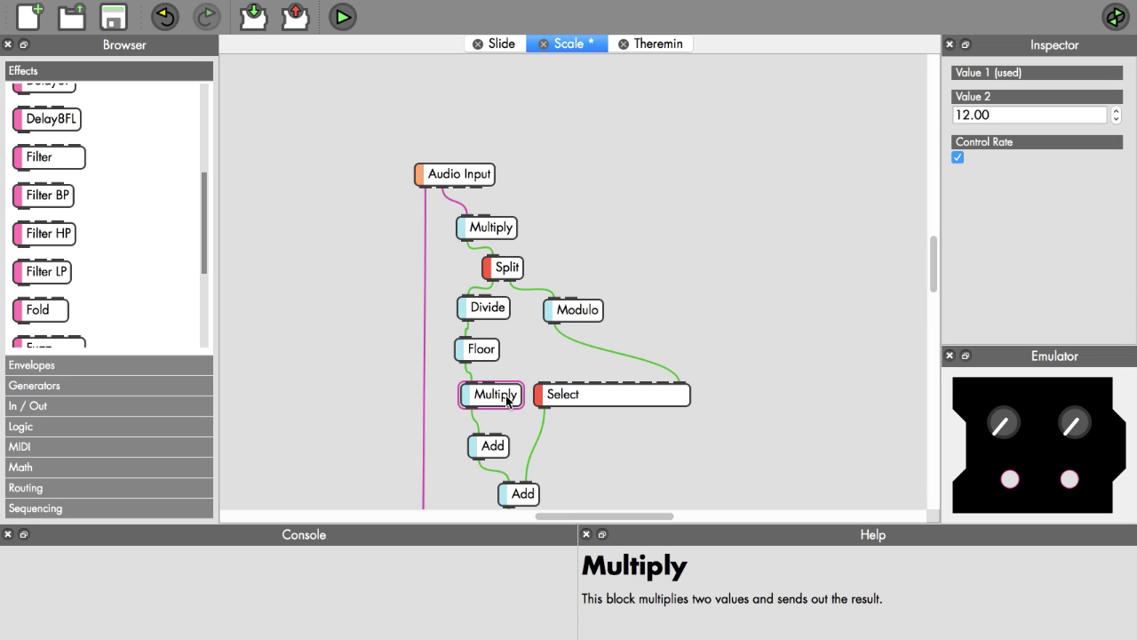
Inspect the Add block after the octave Multiply, which adds 36.00 before Midi2cps.
scroll(514, 379, down, 3)
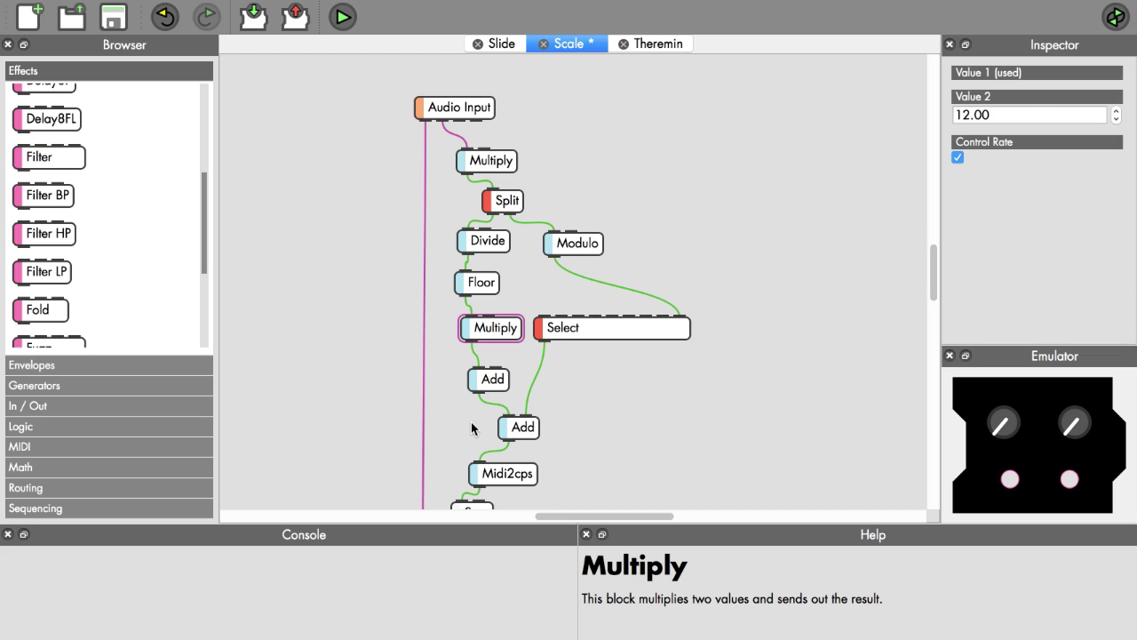
click(505, 379)
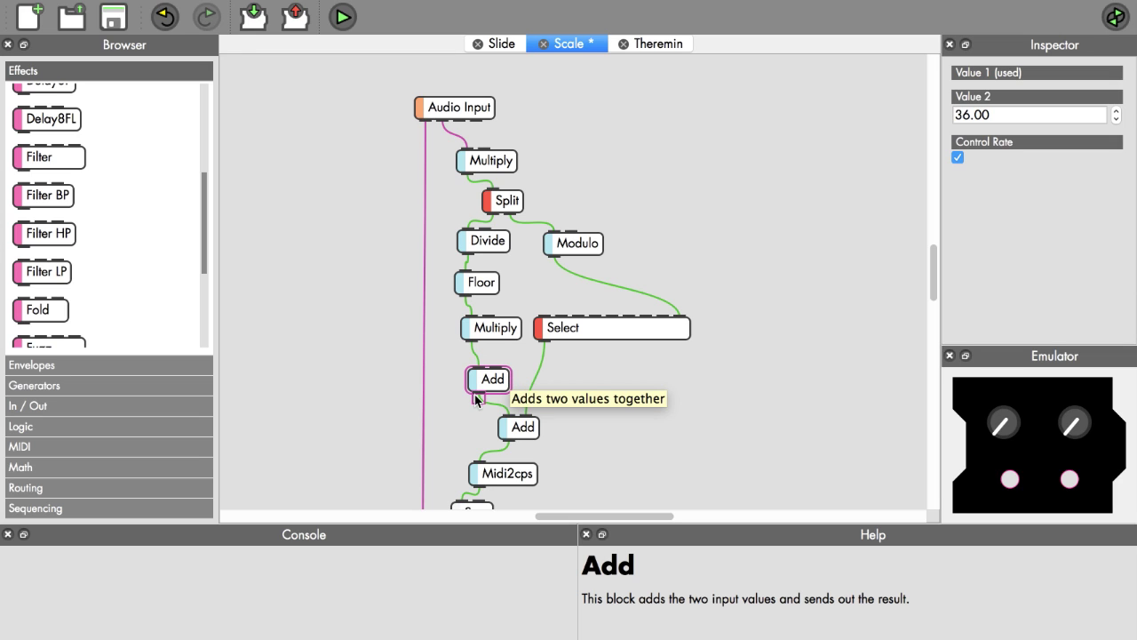
drag(484, 392, 472, 424)
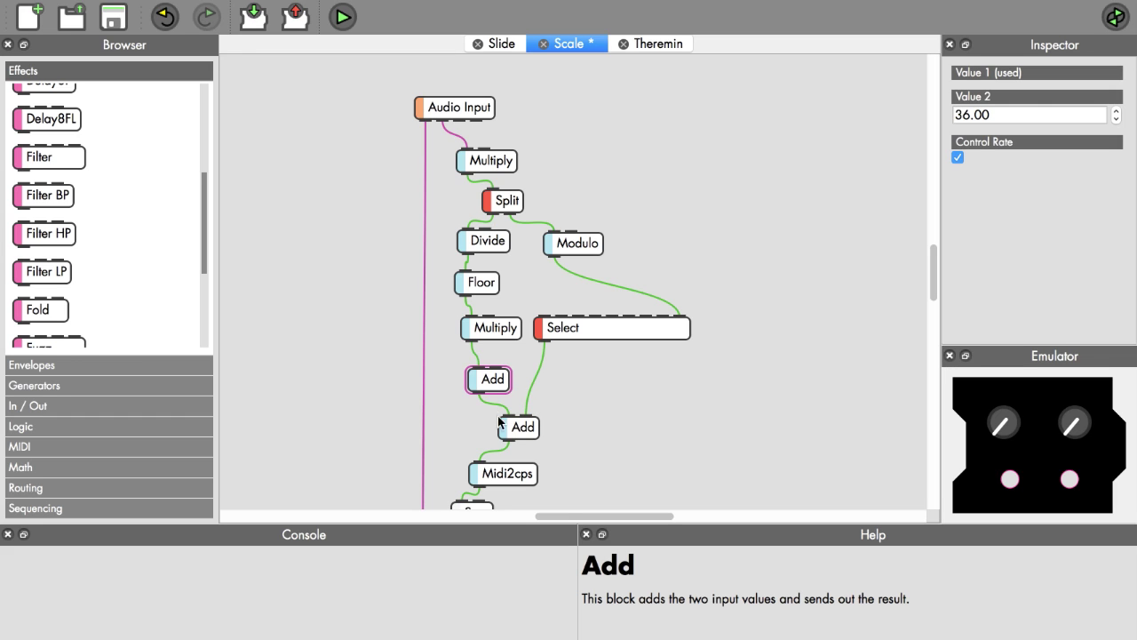
scroll(555, 449, down, 3)
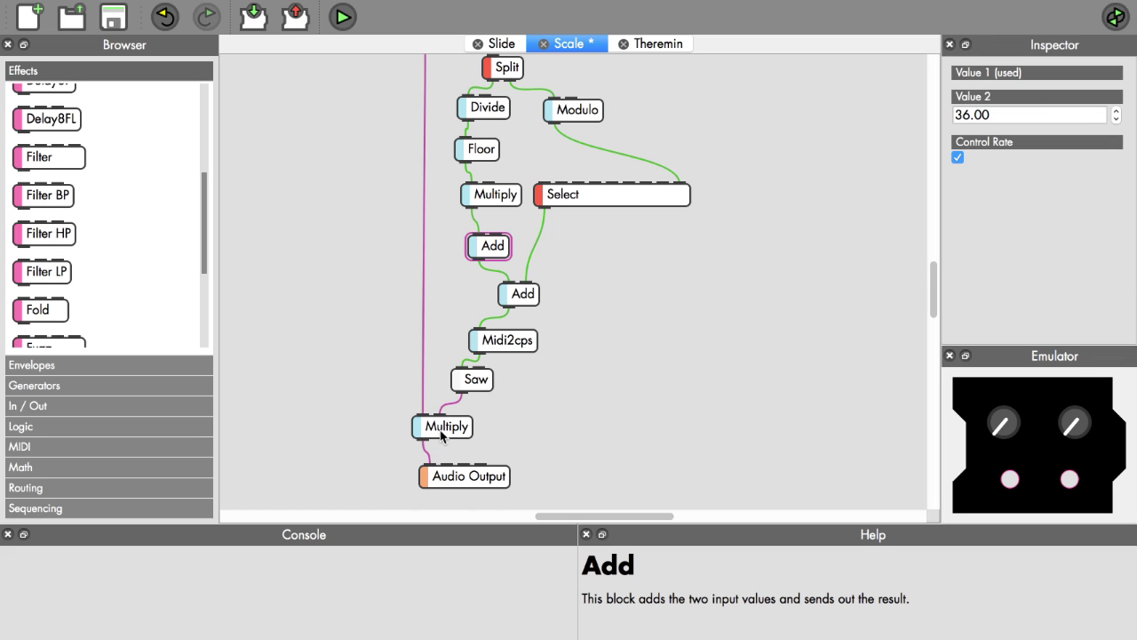
scroll(426, 428, up, 3)
scroll(435, 434, down, 3)
scroll(611, 363, up, 3)
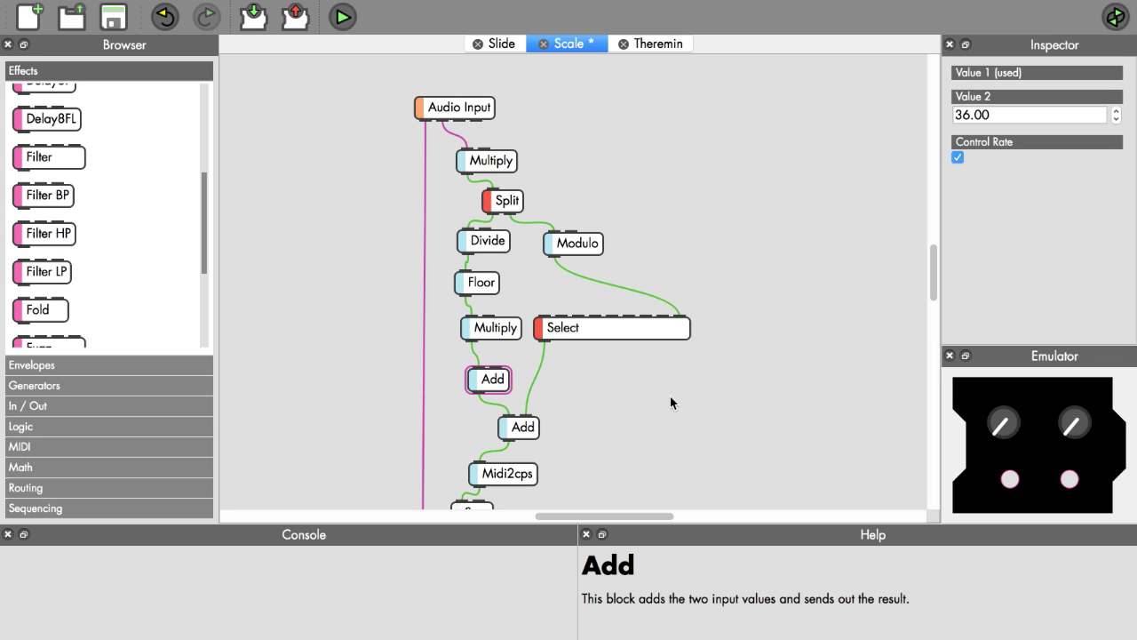
scroll(620, 419, down, 5)
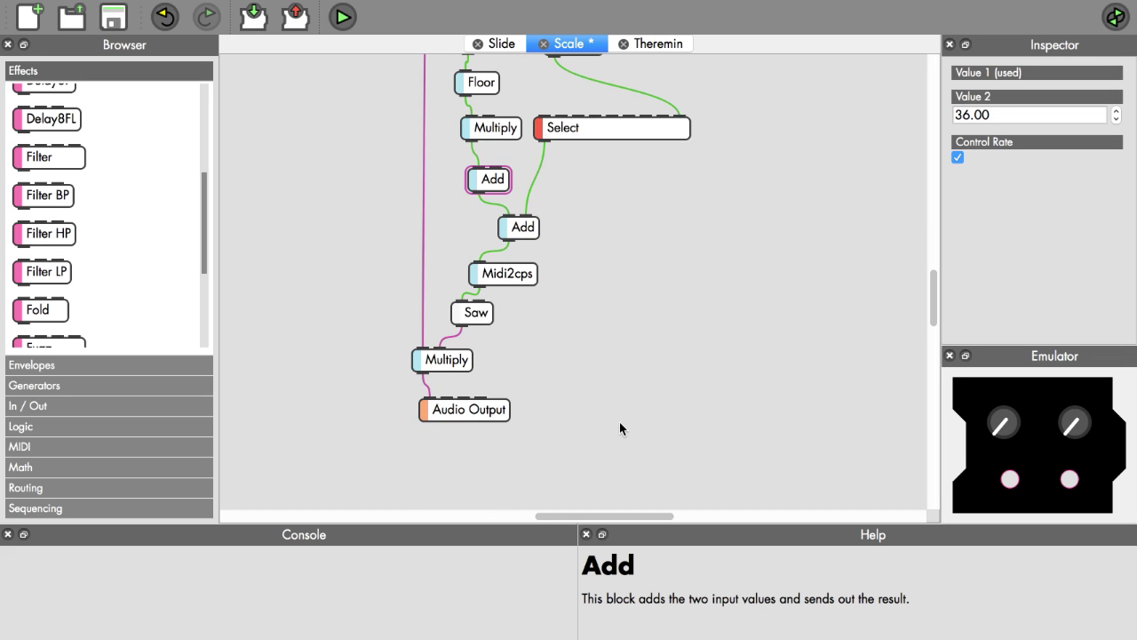
scroll(622, 418, up, 2)
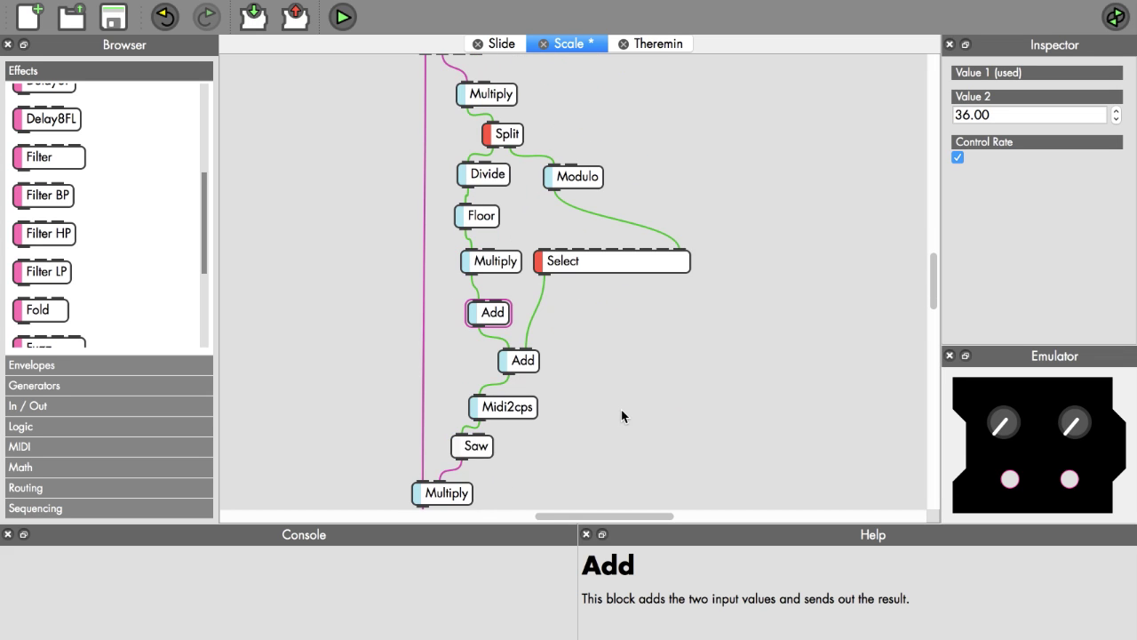
scroll(622, 416, down, 1)
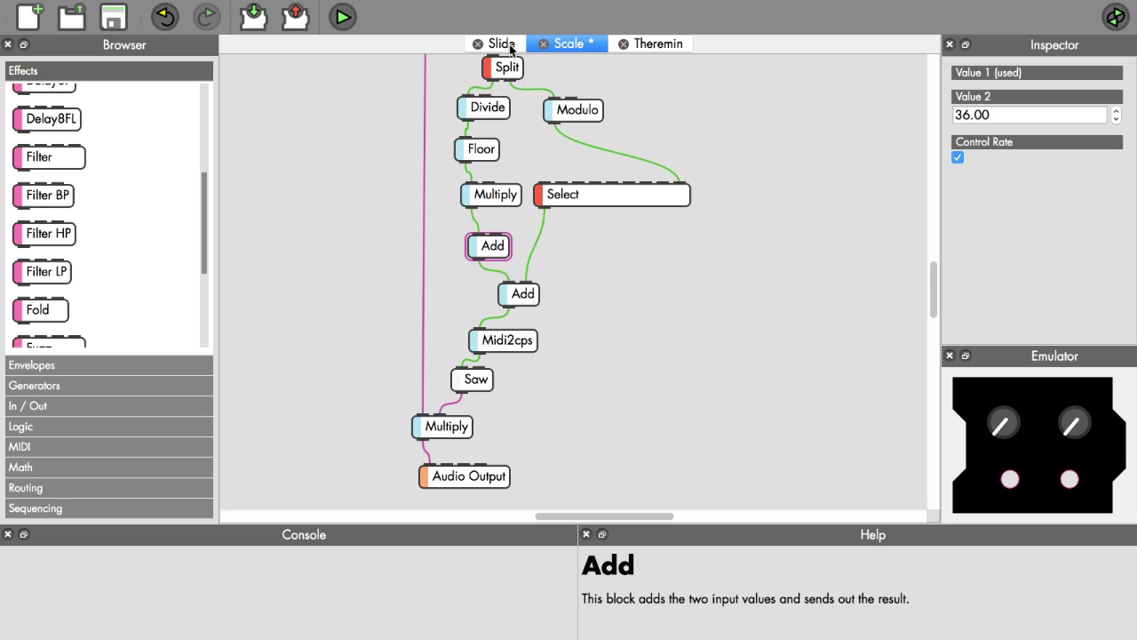